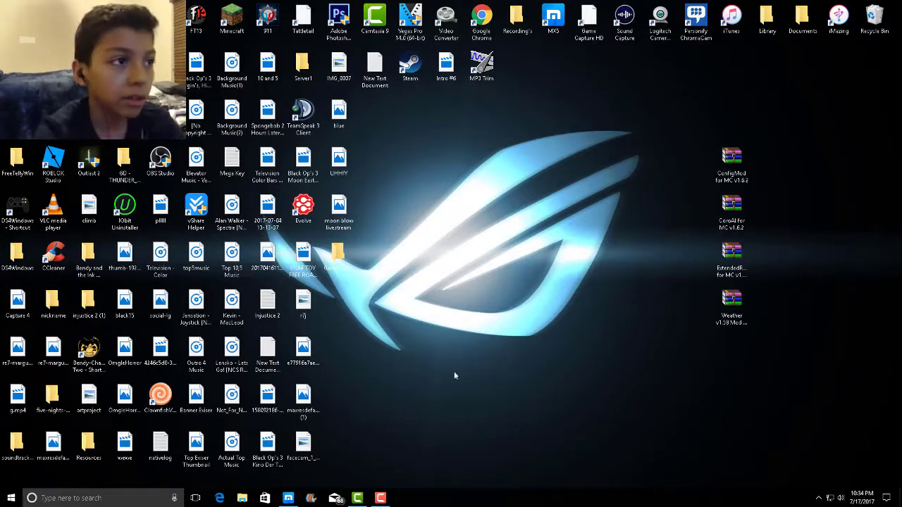
# - In the browser, follow the crohasit page's main download link to MEGA and start downloading the Minecraft Story Mode zip through the browser
pyautogui.moveTo(298, 499)
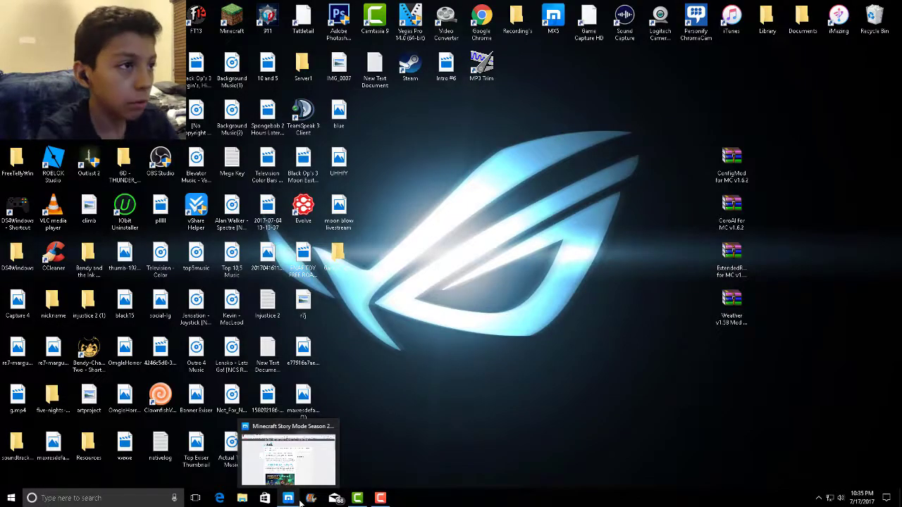
pyautogui.click(298, 500)
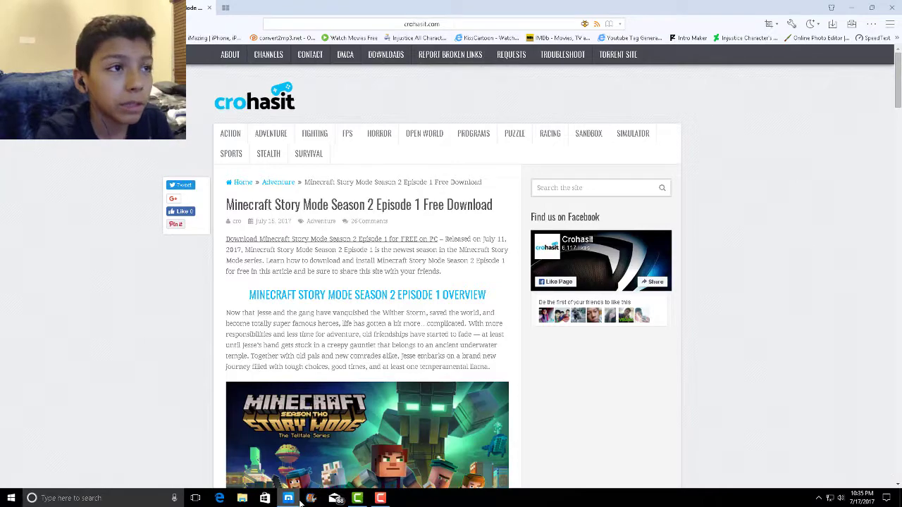
pyautogui.scroll(-2, 562, 346)
pyautogui.scroll(-5, 561, 346)
pyautogui.scroll(-2, 532, 263)
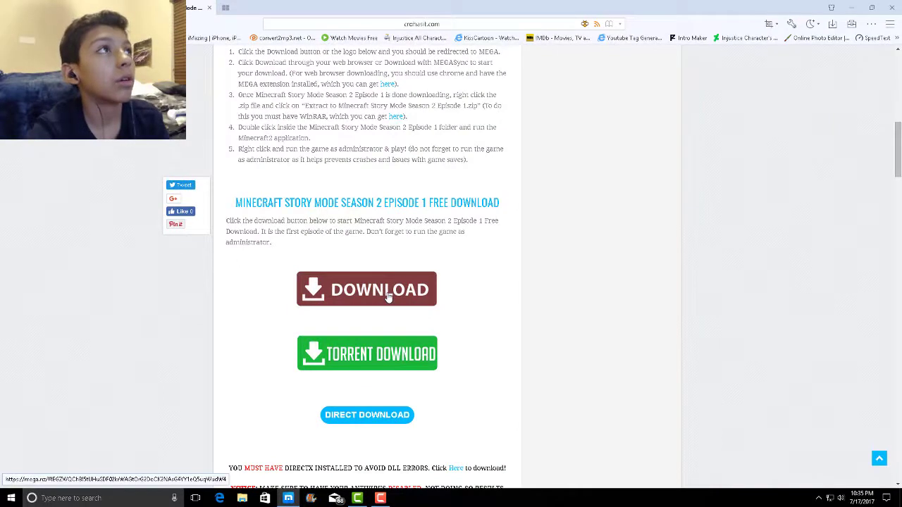
pyautogui.click(388, 296)
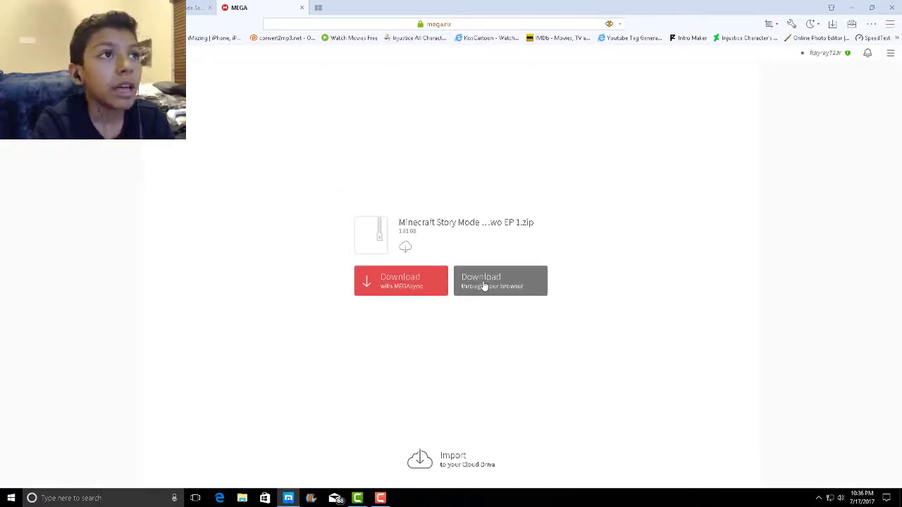
pyautogui.click(483, 285)
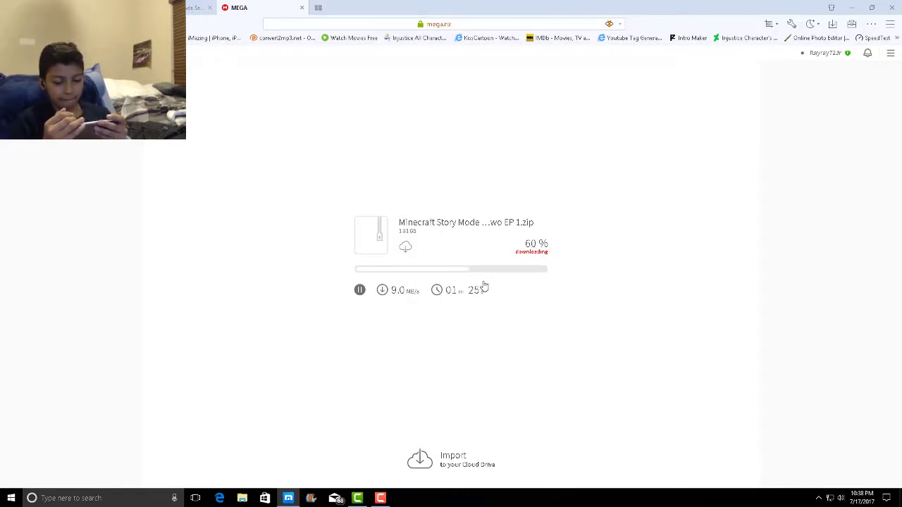
# - Open youtube.com in a new browser tab
pyautogui.click(318, 7)
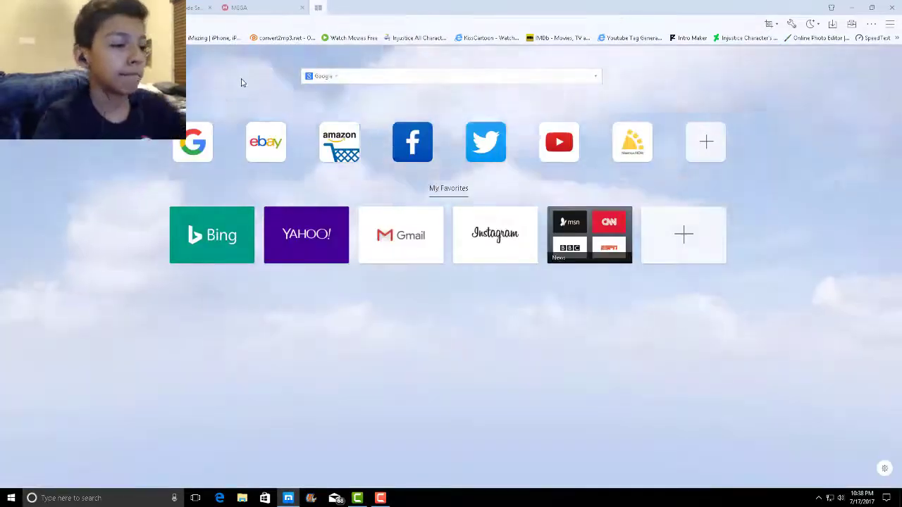
pyautogui.write('youtube.com')
pyautogui.press('Return')
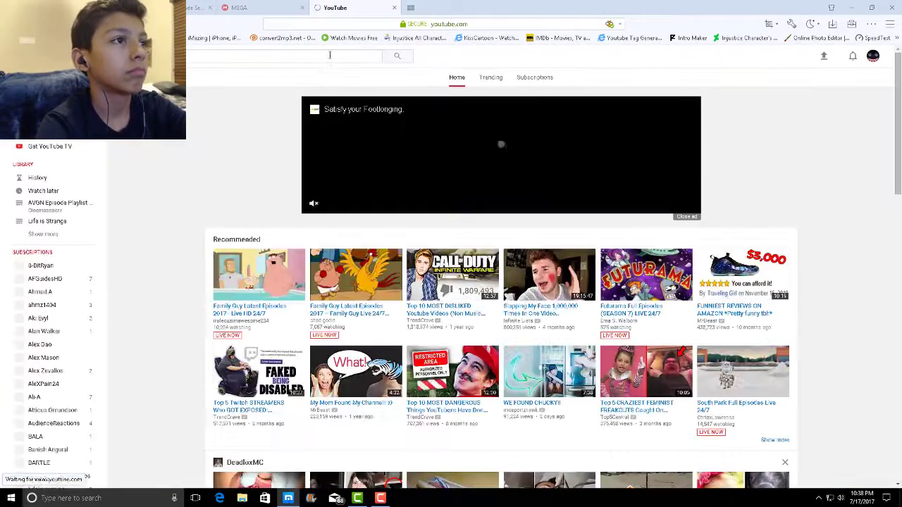
# - Search YouTube for fast forwarding in Camtasia 9 and open the video "how to slow or fast forward a video in camtasia studio 9"
pyautogui.click(329, 55)
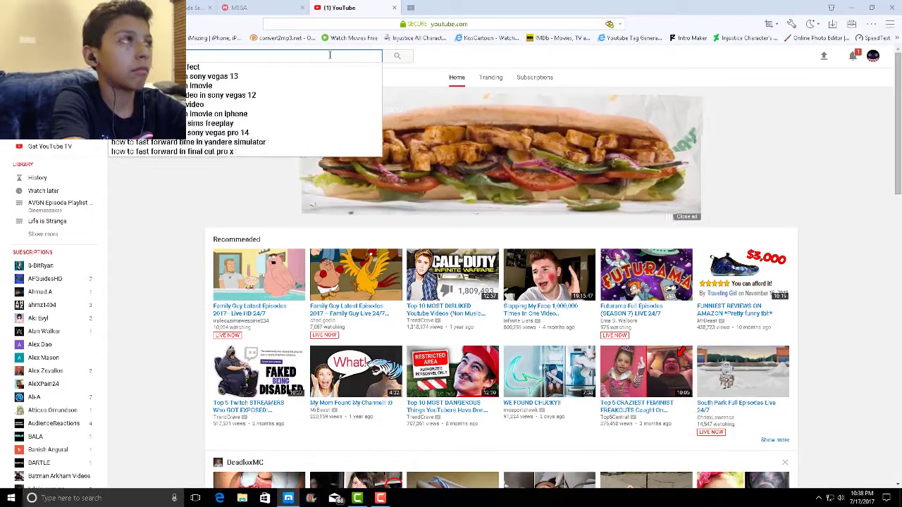
pyautogui.write('in camt')
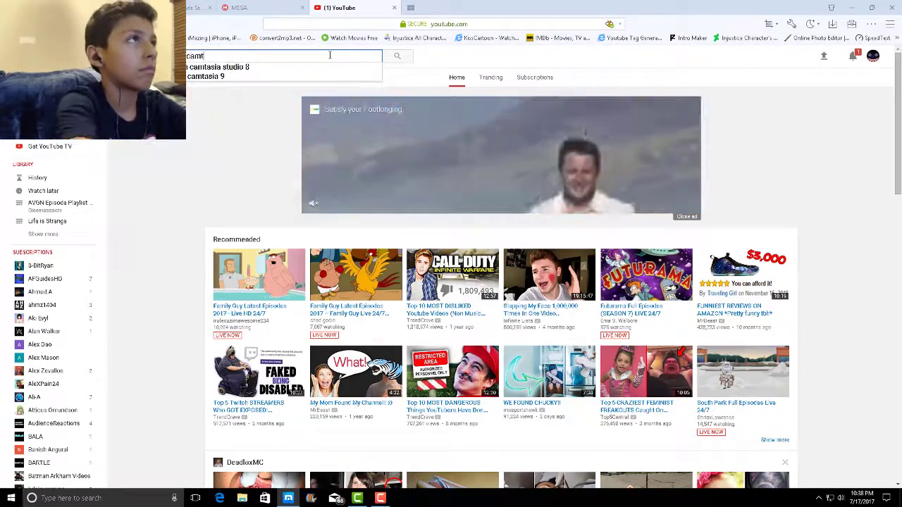
pyautogui.click(328, 76)
pyautogui.click(511, 113)
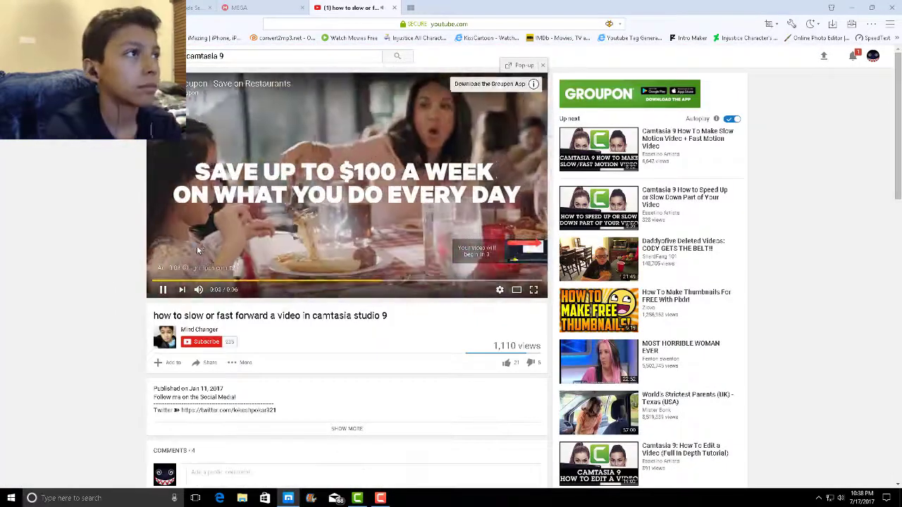
# - Watch the Camtasia tutorial in full screen, skipping to the clip speed part around 0:49, and exit full screen with the video paused
pyautogui.doubleClick(197, 245)
pyautogui.click(109, 484)
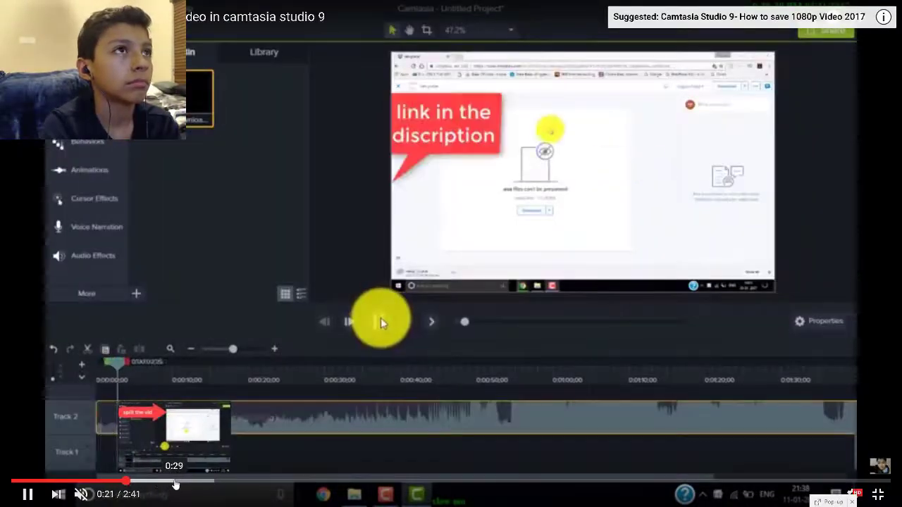
pyautogui.click(176, 484)
pyautogui.click(232, 484)
pyautogui.click(292, 484)
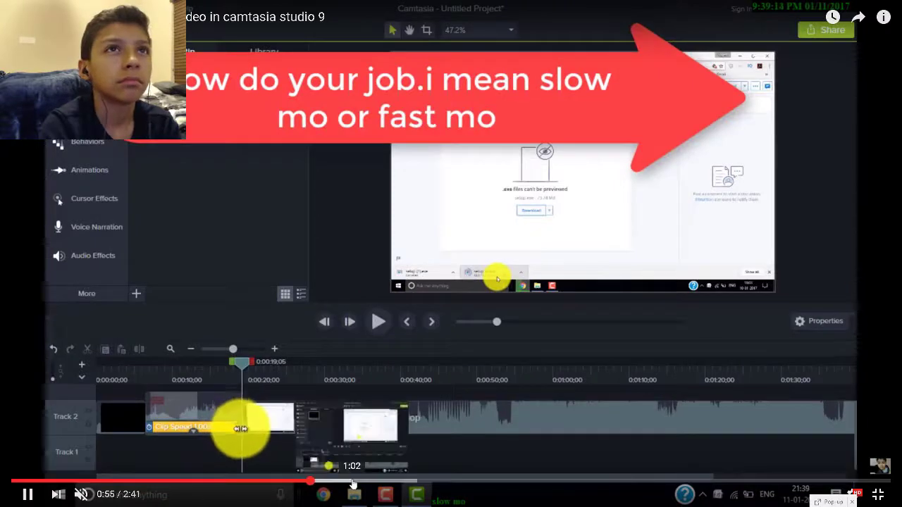
pyautogui.click(269, 481)
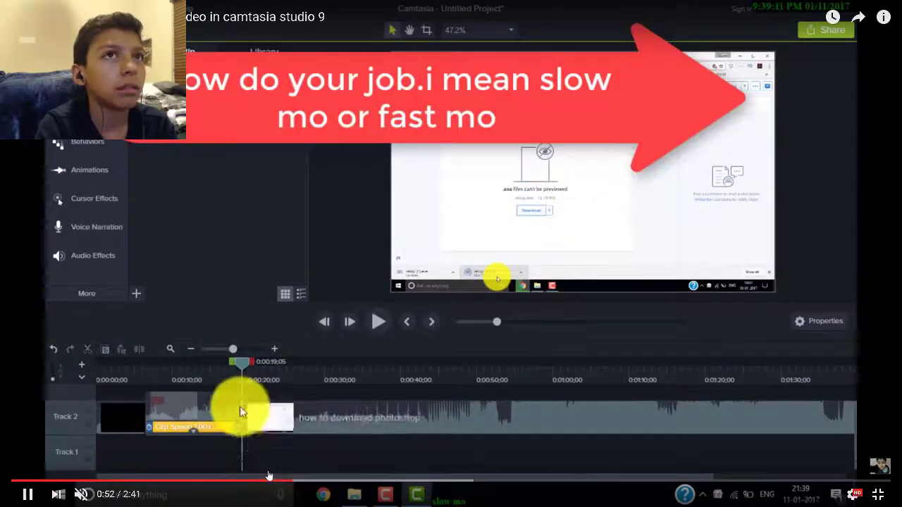
pyautogui.click(262, 482)
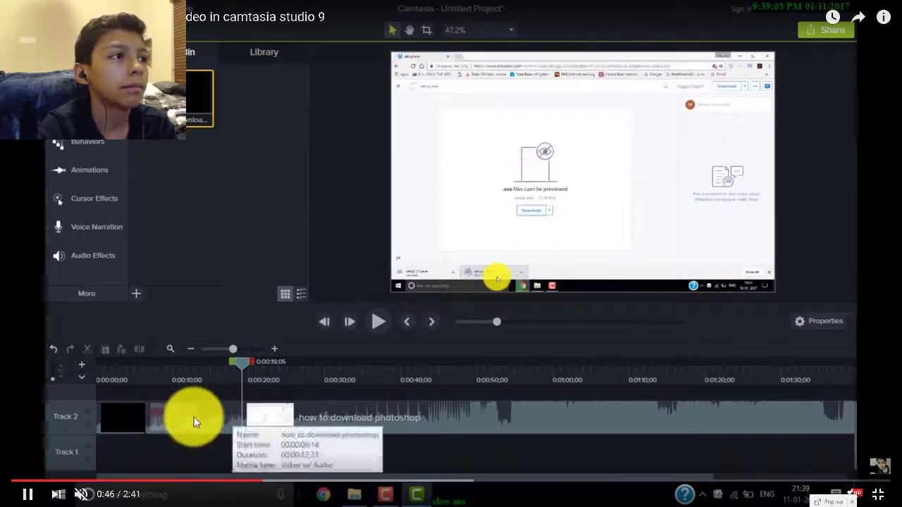
pyautogui.click(392, 305)
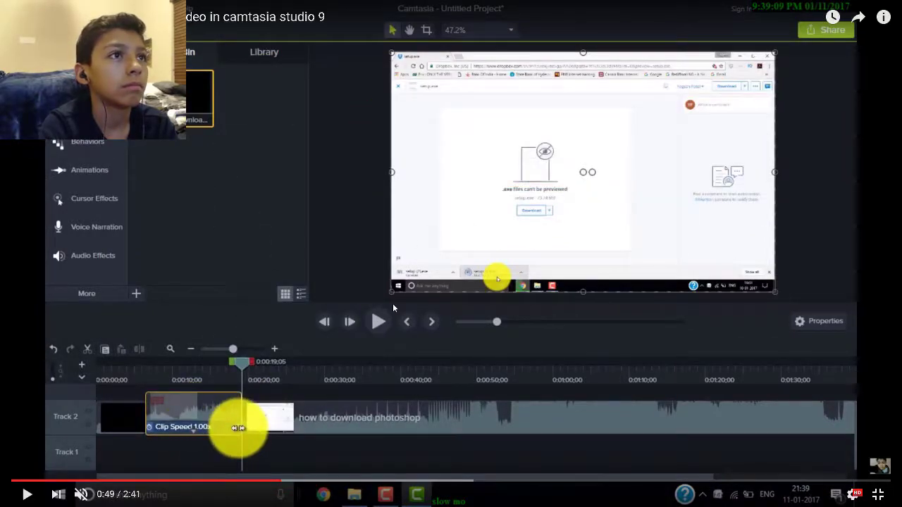
pyautogui.press('Escape')
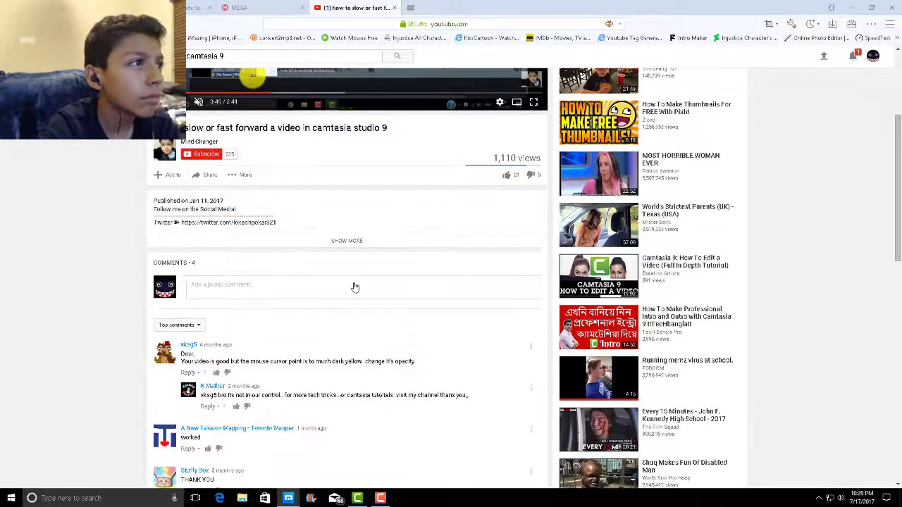
# - Return to the MEGA page and save Minecraft Story Mode Season Two EP 1.zip to the X:\ drive
pyautogui.scroll(5, 352, 287)
pyautogui.click(243, 7)
pyautogui.click(345, 7)
pyautogui.click(243, 7)
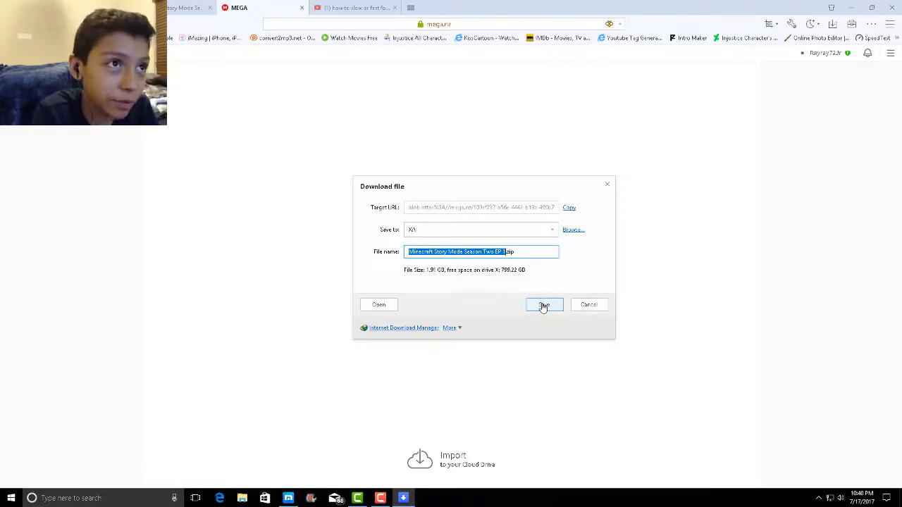
pyautogui.click(566, 234)
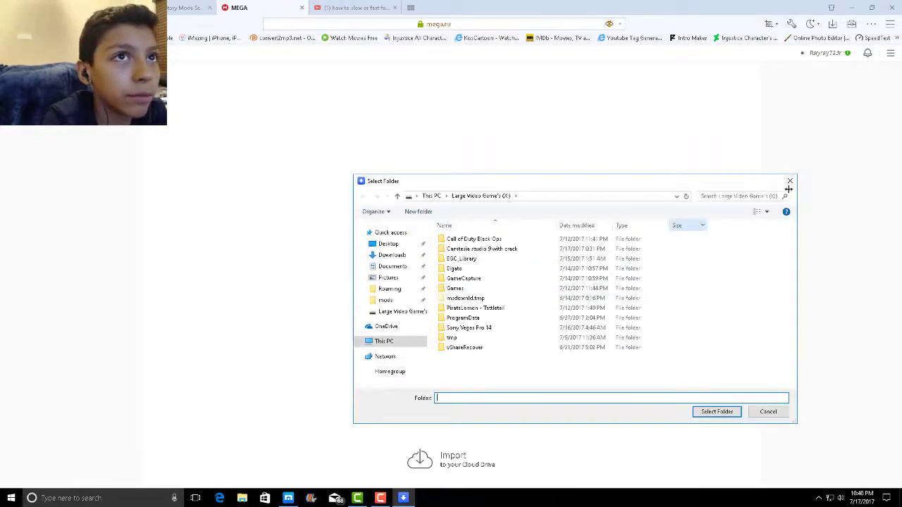
pyautogui.click(790, 182)
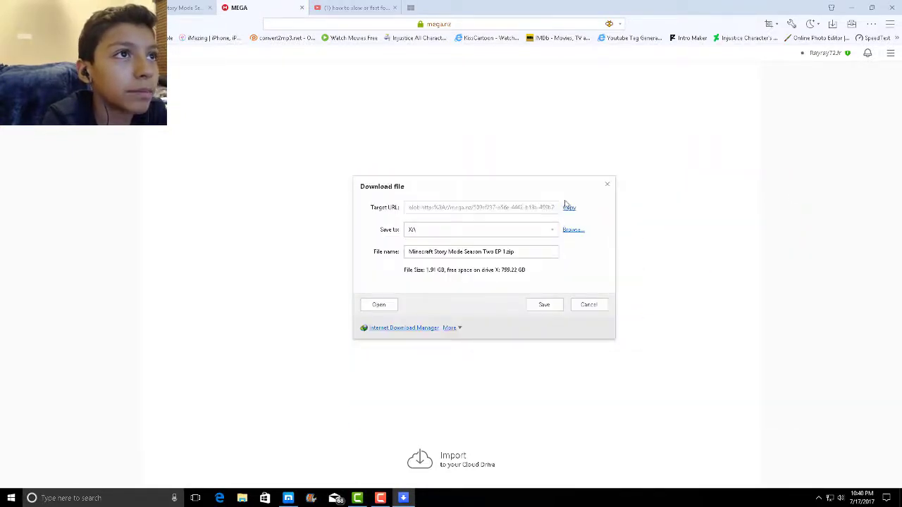
pyautogui.click(545, 306)
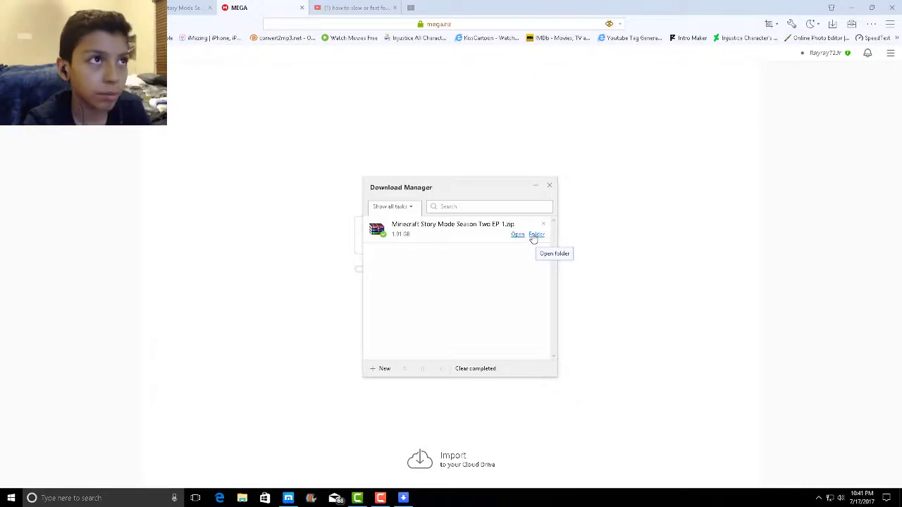
# - Show the downloaded zip in its folder, extract it to "Minecraft Story Mode Season Two EP 1\" and minimize the folder window
pyautogui.click(533, 237)
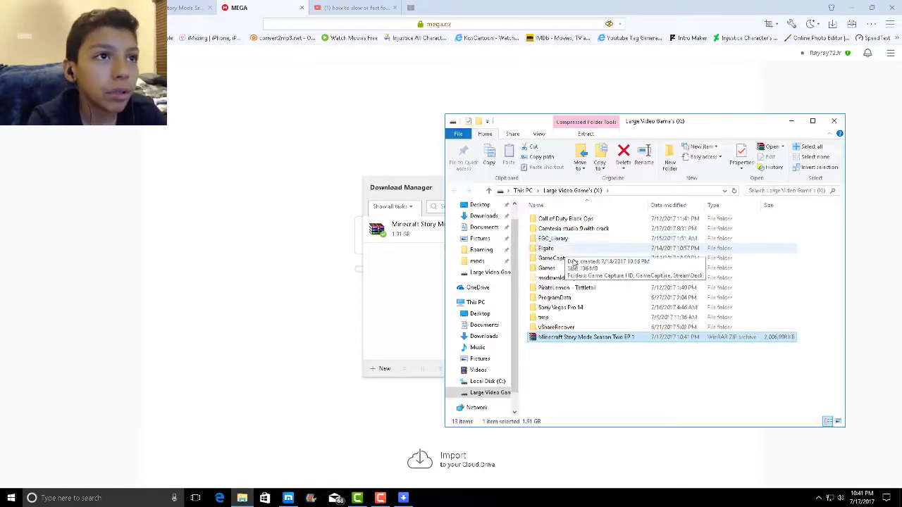
pyautogui.rightClick(577, 341)
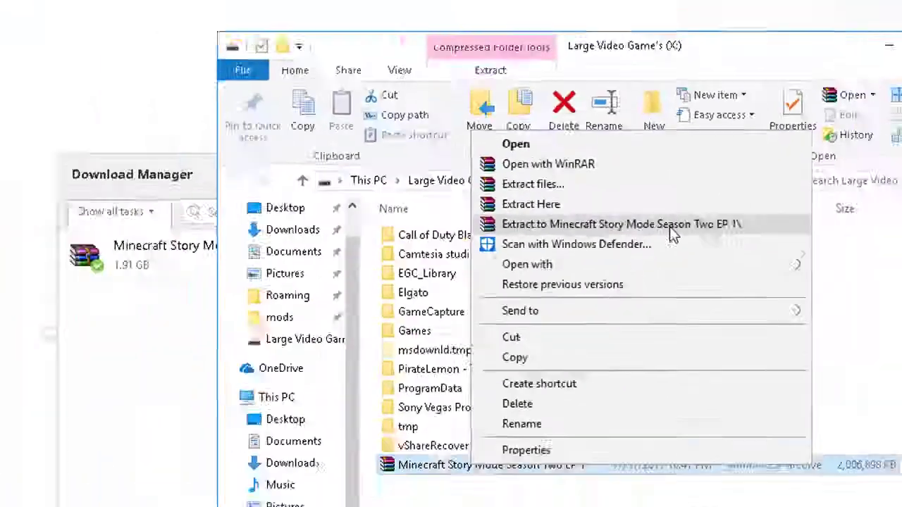
pyautogui.click(638, 303)
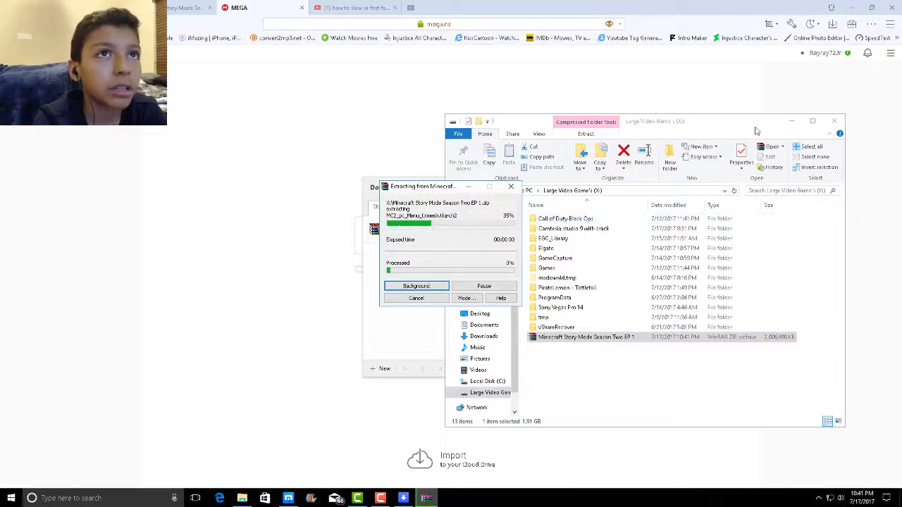
pyautogui.click(790, 122)
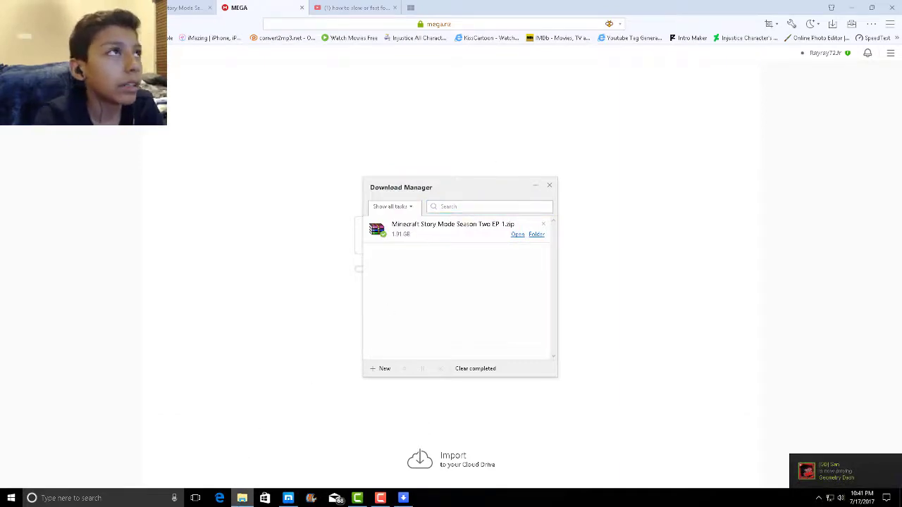
# - Bring back the folder window and open the Minecraft Story Mode Season Two game folder inside the extracted folder
pyautogui.moveTo(241, 498)
pyautogui.click(252, 448)
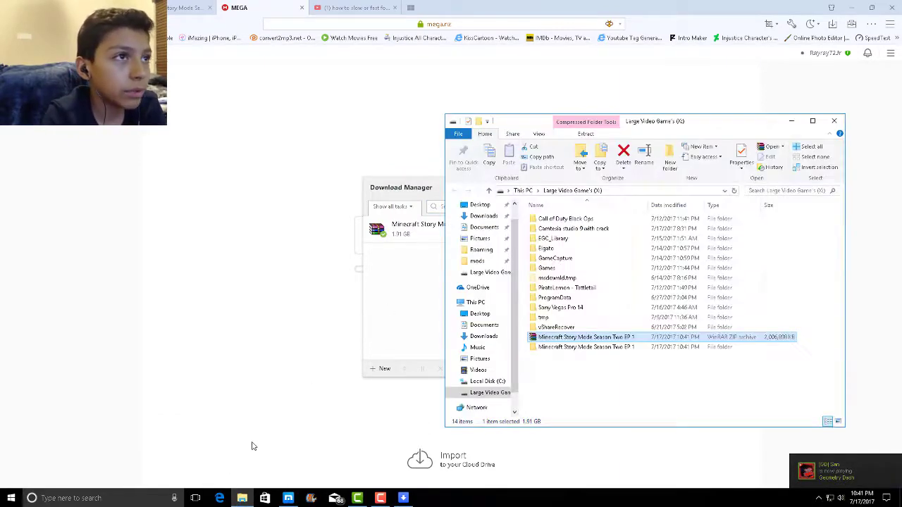
pyautogui.doubleClick(618, 349)
pyautogui.doubleClick(626, 219)
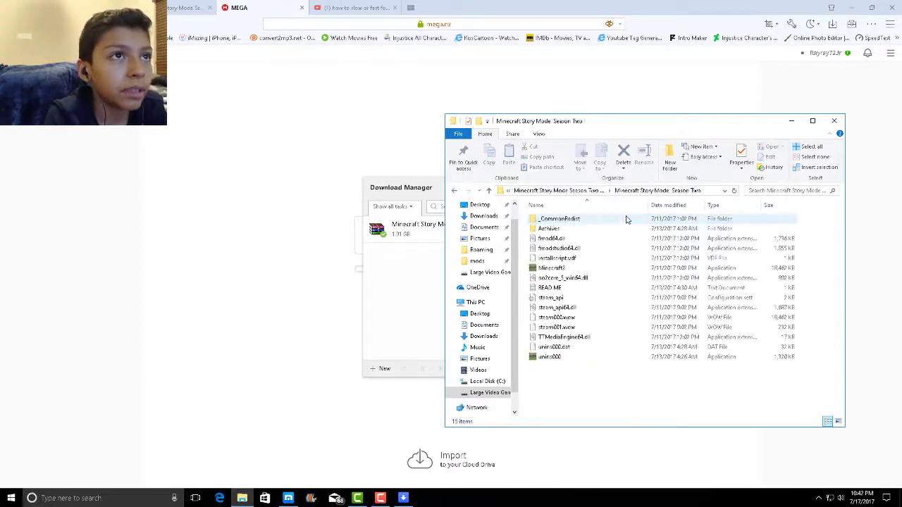
# - Scan the Minecraft2 application with Windows Defender and close the scan window
pyautogui.click(594, 272)
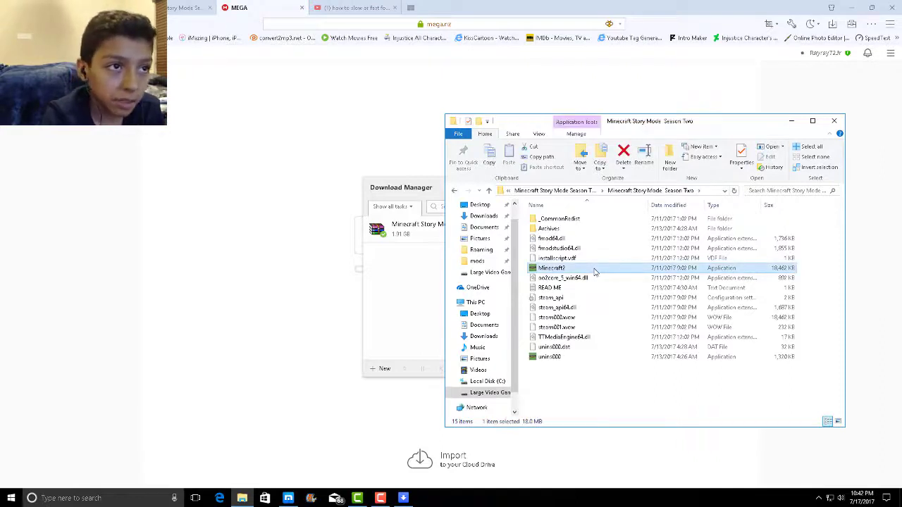
pyautogui.rightClick(594, 272)
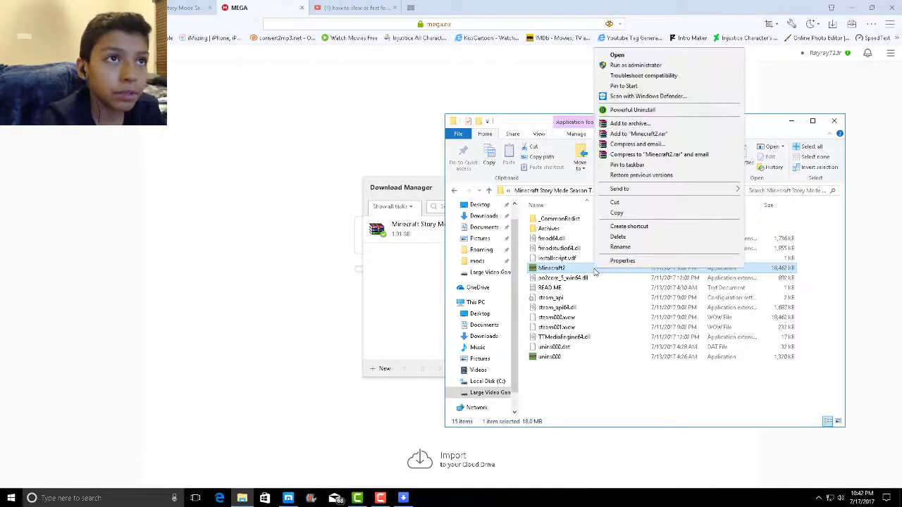
pyautogui.click(701, 97)
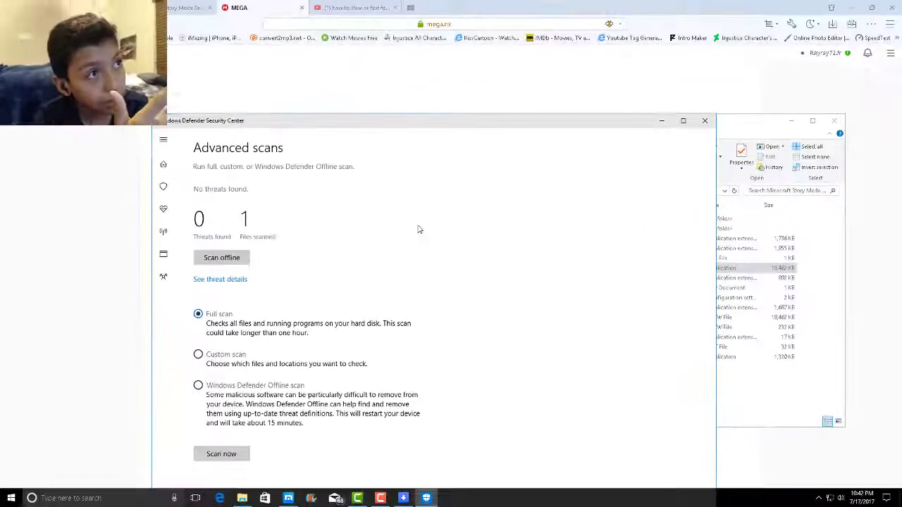
pyautogui.click(704, 120)
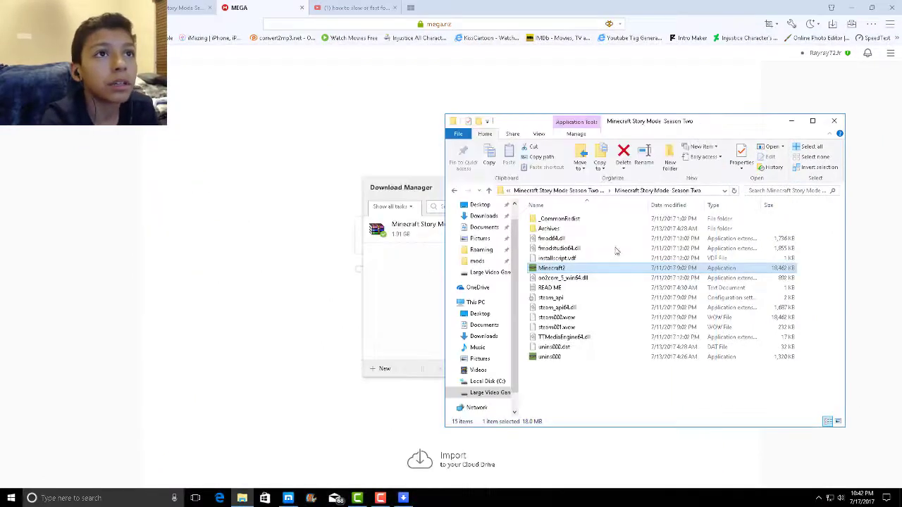
# - Create a desktop shortcut for the Minecraft2 application and clear the open windows to show the desktop
pyautogui.rightClick(608, 273)
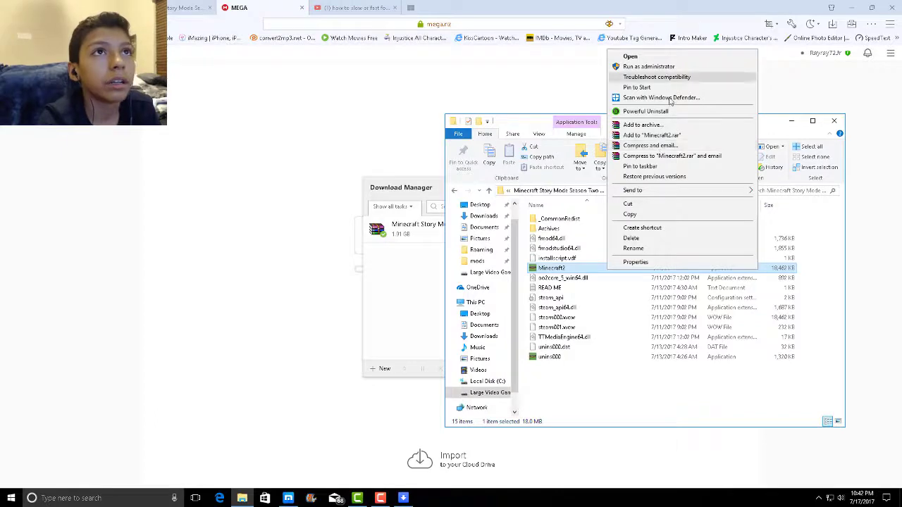
pyautogui.moveTo(684, 190)
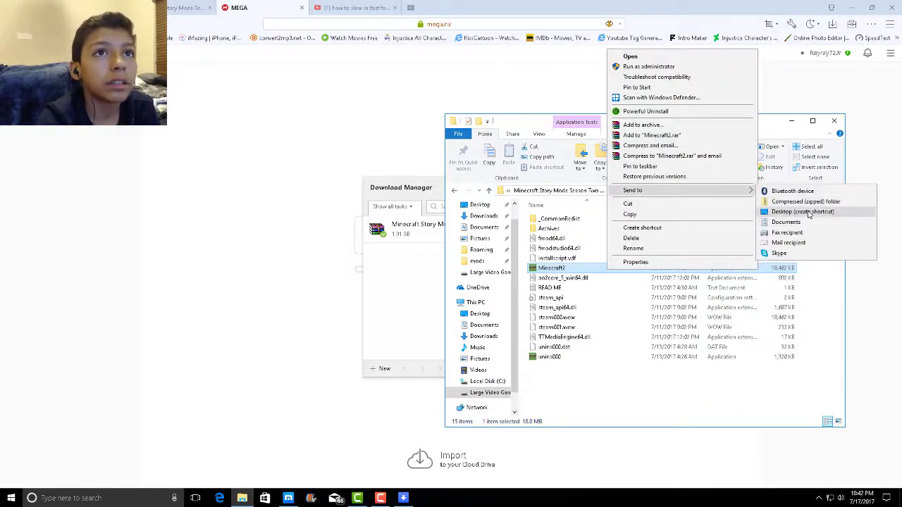
pyautogui.click(809, 212)
pyautogui.click(834, 120)
pyautogui.click(850, 7)
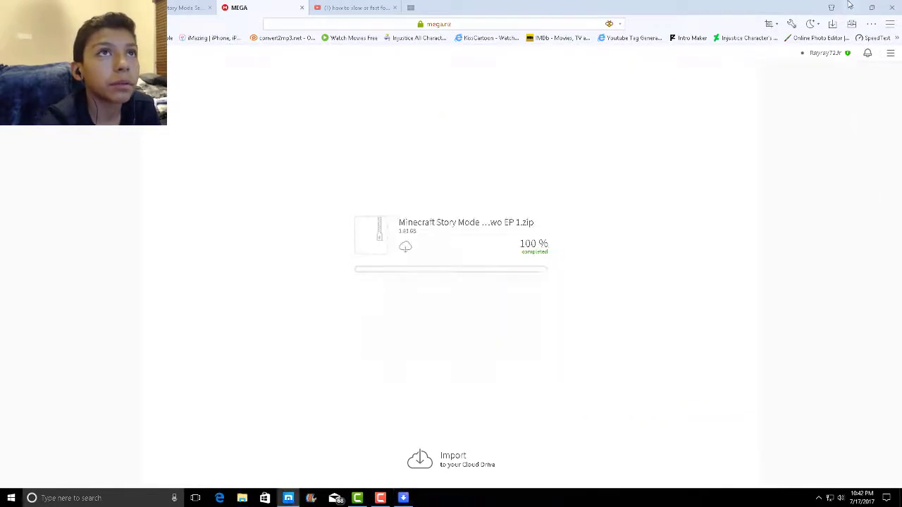
pyautogui.click(534, 185)
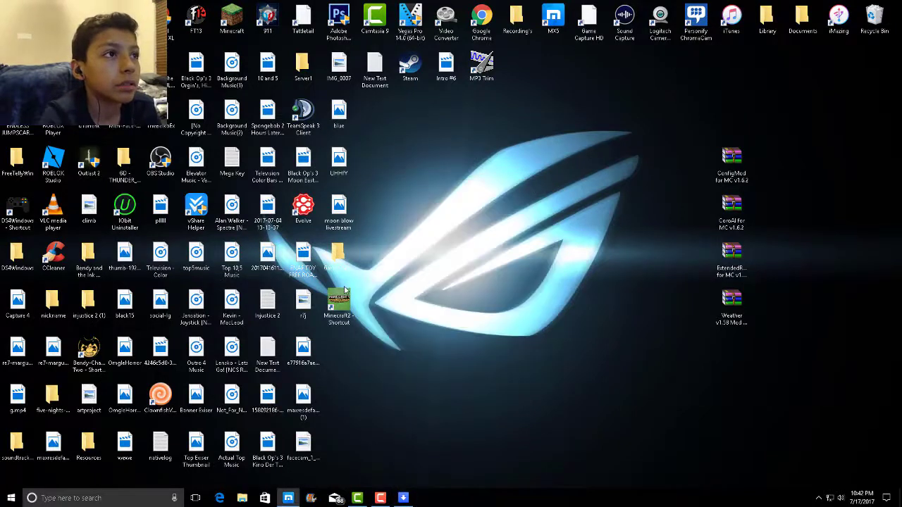
# - Rename the Minecraft2 desktop shortcut as MCSMS2E1
pyautogui.rightClick(335, 299)
pyautogui.click(370, 282)
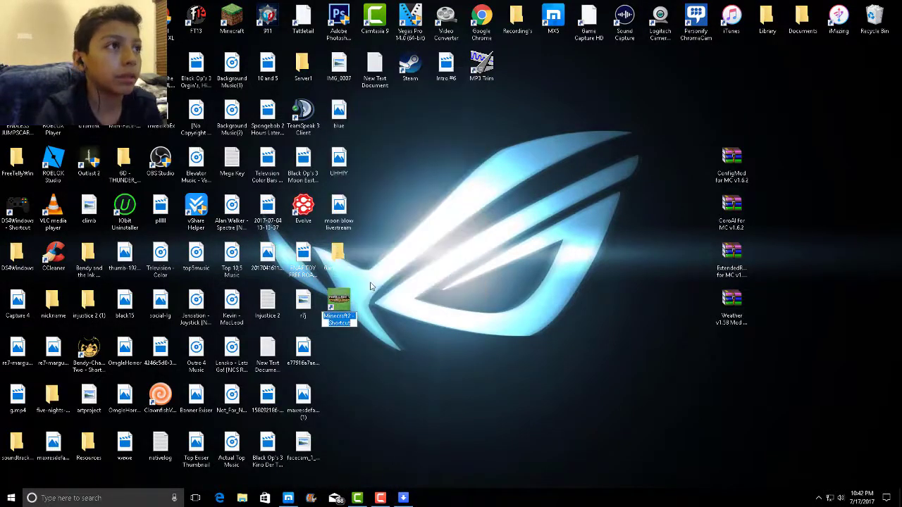
pyautogui.press('BackSpace')
pyautogui.write('MCSM')
pyautogui.write('2E1')
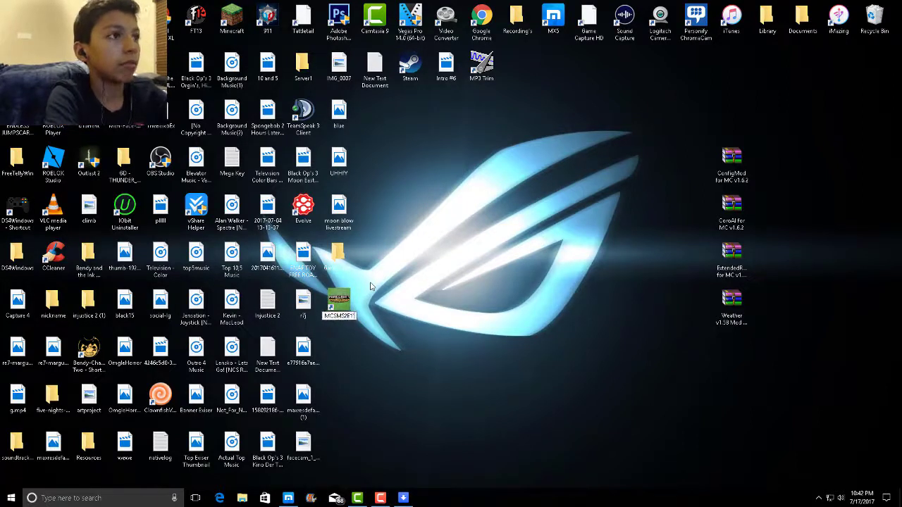
pyautogui.press('Return')
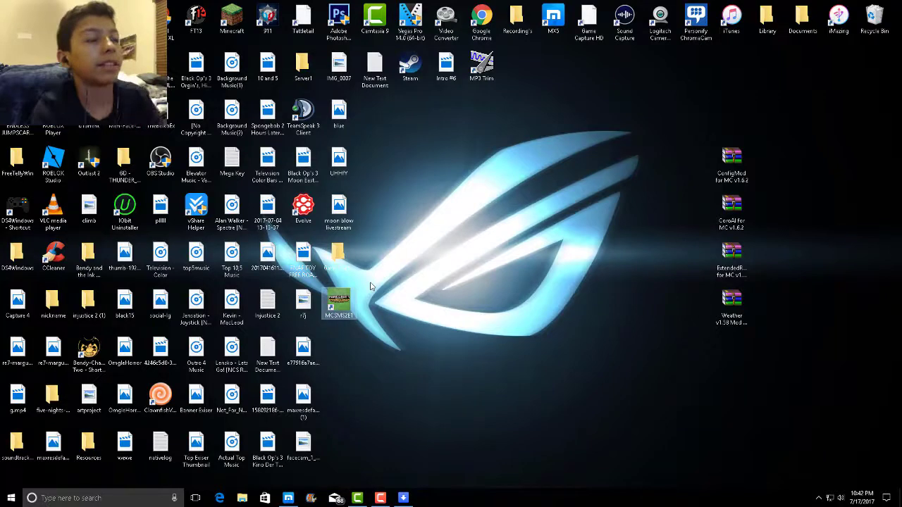
# - Set the MCSMS2E1 shortcut's compatibility properties to run the program as an administrator, apply them, and launch the game from the shortcut
pyautogui.rightClick(337, 302)
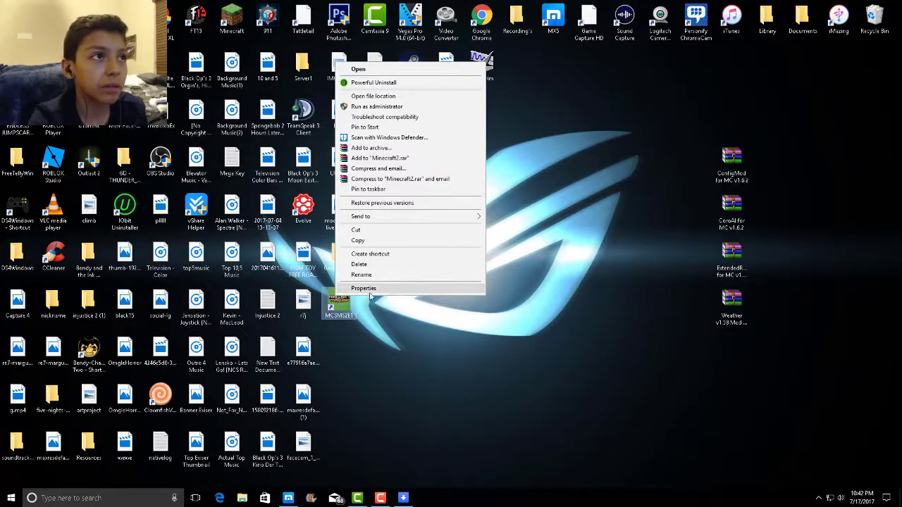
pyautogui.click(353, 294)
pyautogui.click(476, 258)
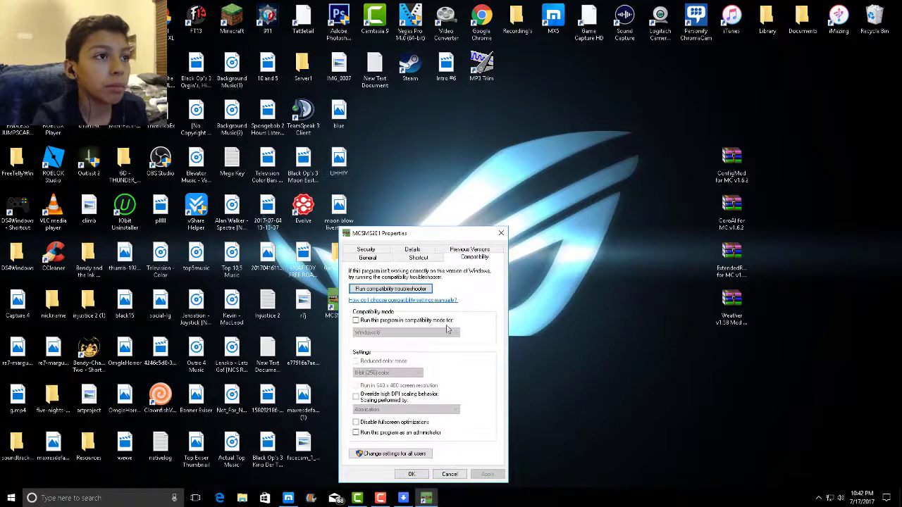
pyautogui.click(391, 433)
pyautogui.click(488, 474)
pyautogui.click(413, 475)
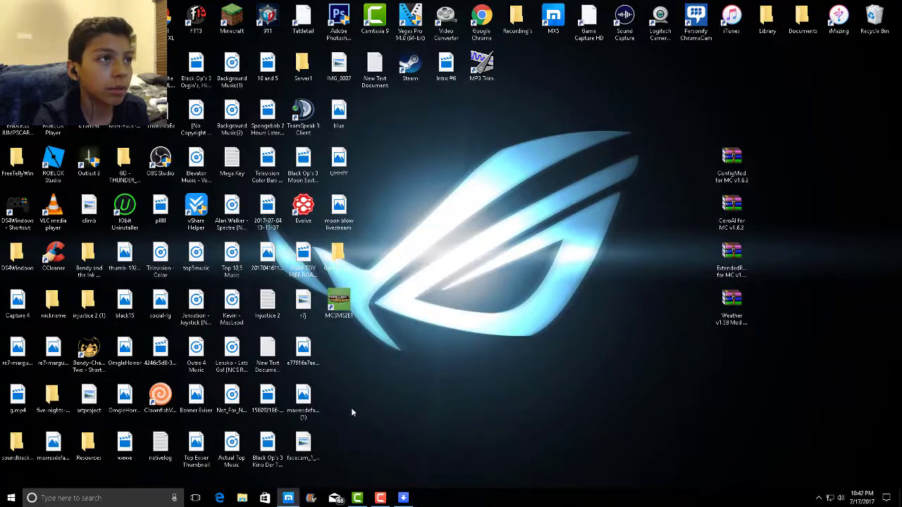
pyautogui.click(336, 308)
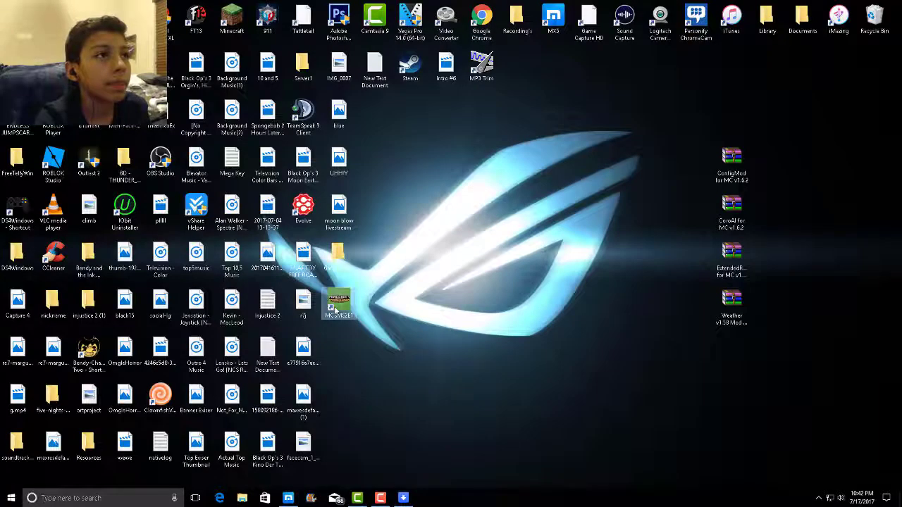
pyautogui.doubleClick(335, 308)
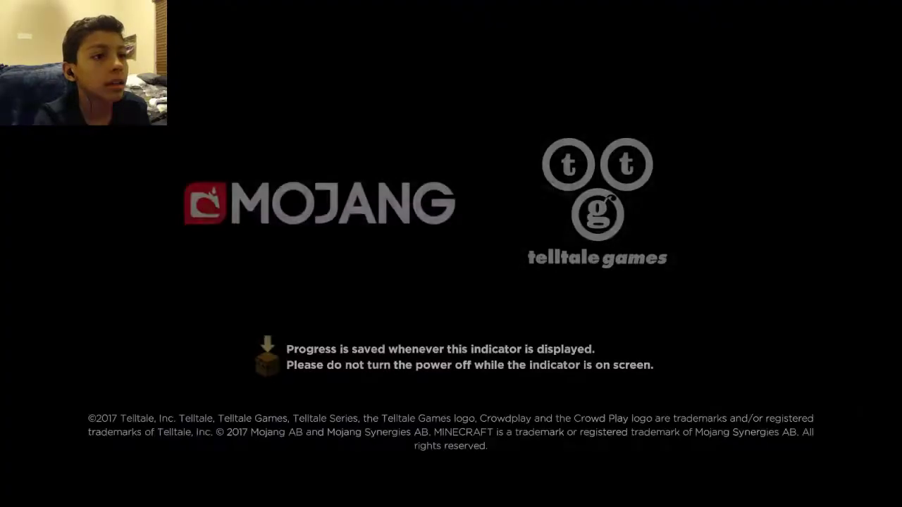